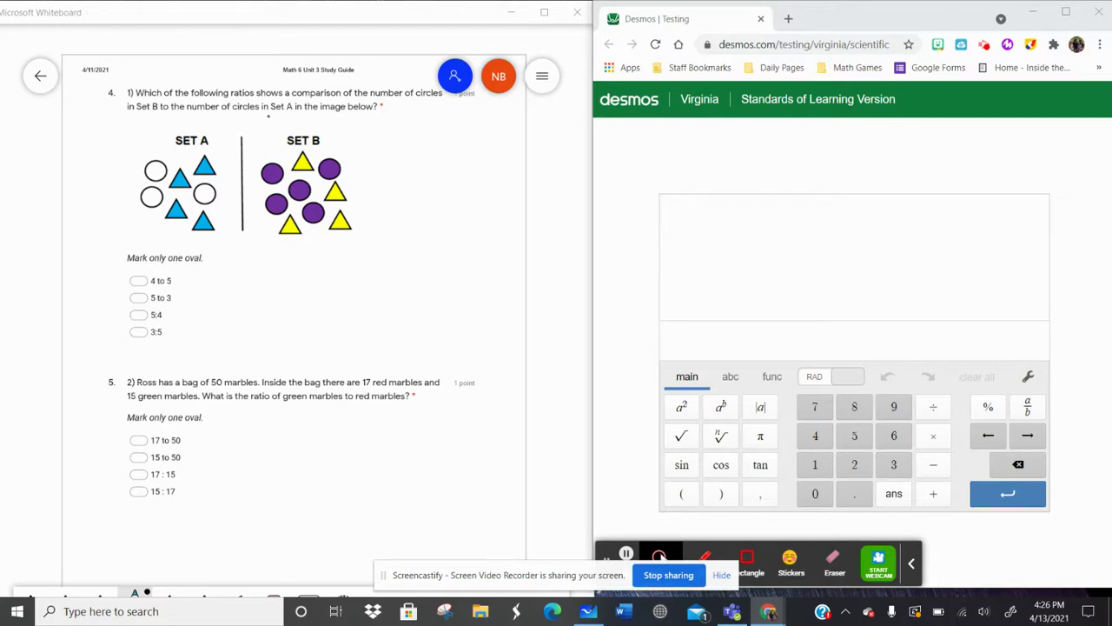
Underline the key words in question 4 and handwrite 'B to A' beside the choices.
{"action": "left_click_drag", "start_coordinate": [416, 98], "coordinate": [444, 101]}
{"action": "left_click_drag", "start_coordinate": [128, 121], "coordinate": [164, 116]}
{"action": "left_click_drag", "start_coordinate": [391, 130], "coordinate": [391, 176]}
{"action": "mouse_move", "coordinate": [388, 133]}
{"action": "left_mouse_down"}
{"action": "mouse_move", "coordinate": [403, 163]}
{"action": "mouse_move", "coordinate": [393, 174]}
{"action": "mouse_move", "coordinate": [422, 149]}
{"action": "mouse_move", "coordinate": [460, 175]}
{"action": "left_mouse_up"}
{"action": "left_click_drag", "start_coordinate": [445, 150], "coordinate": [475, 149]}
{"action": "mouse_move", "coordinate": [171, 96]}
{"action": "left_mouse_down"}
{"action": "mouse_move", "coordinate": [175, 118]}
{"action": "mouse_move", "coordinate": [159, 97]}
{"action": "left_mouse_up"}
{"action": "left_click_drag", "start_coordinate": [233, 120], "coordinate": [305, 116]}
{"action": "left_click_drag", "start_coordinate": [518, 132], "coordinate": [505, 176]}
{"action": "mouse_move", "coordinate": [519, 130]}
{"action": "left_mouse_down"}
{"action": "mouse_move", "coordinate": [509, 173]}
{"action": "mouse_move", "coordinate": [538, 156]}
{"action": "left_mouse_up"}
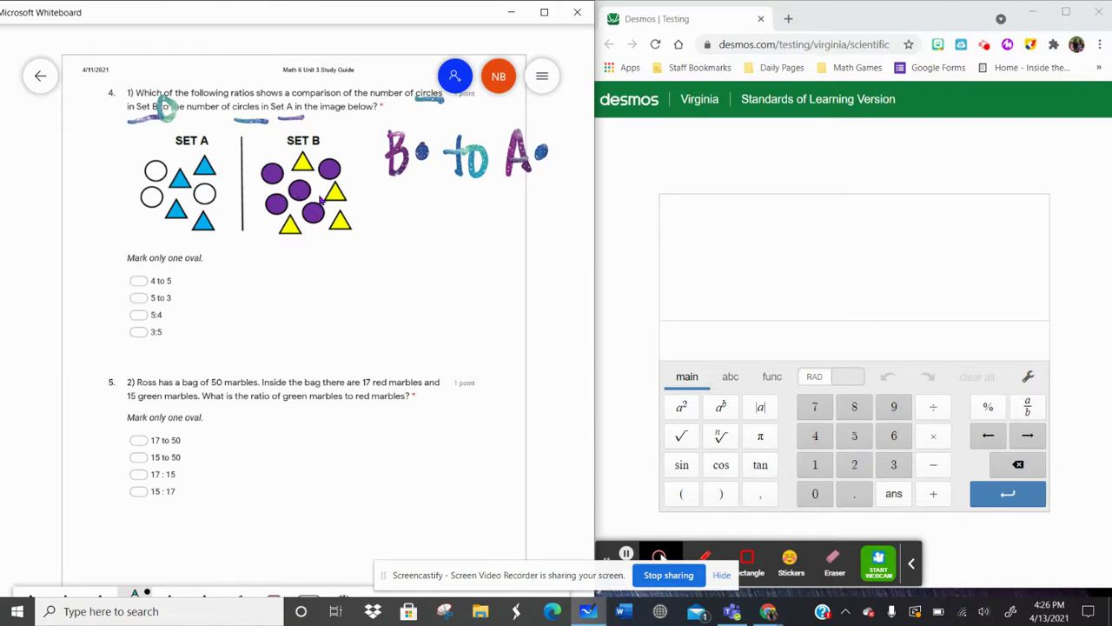
Write '5 to 3', fill the 5 to 3 oval, then underline 'green marbles' in question 5.
{"action": "mouse_move", "coordinate": [417, 201]}
{"action": "left_mouse_down"}
{"action": "mouse_move", "coordinate": [390, 212]}
{"action": "mouse_move", "coordinate": [402, 258]}
{"action": "mouse_move", "coordinate": [391, 248]}
{"action": "left_mouse_up"}
{"action": "mouse_move", "coordinate": [449, 214]}
{"action": "left_mouse_down"}
{"action": "mouse_move", "coordinate": [450, 247]}
{"action": "mouse_move", "coordinate": [467, 222]}
{"action": "left_mouse_up"}
{"action": "mouse_move", "coordinate": [474, 227]}
{"action": "left_mouse_down"}
{"action": "mouse_move", "coordinate": [464, 242]}
{"action": "mouse_move", "coordinate": [478, 227]}
{"action": "left_mouse_up"}
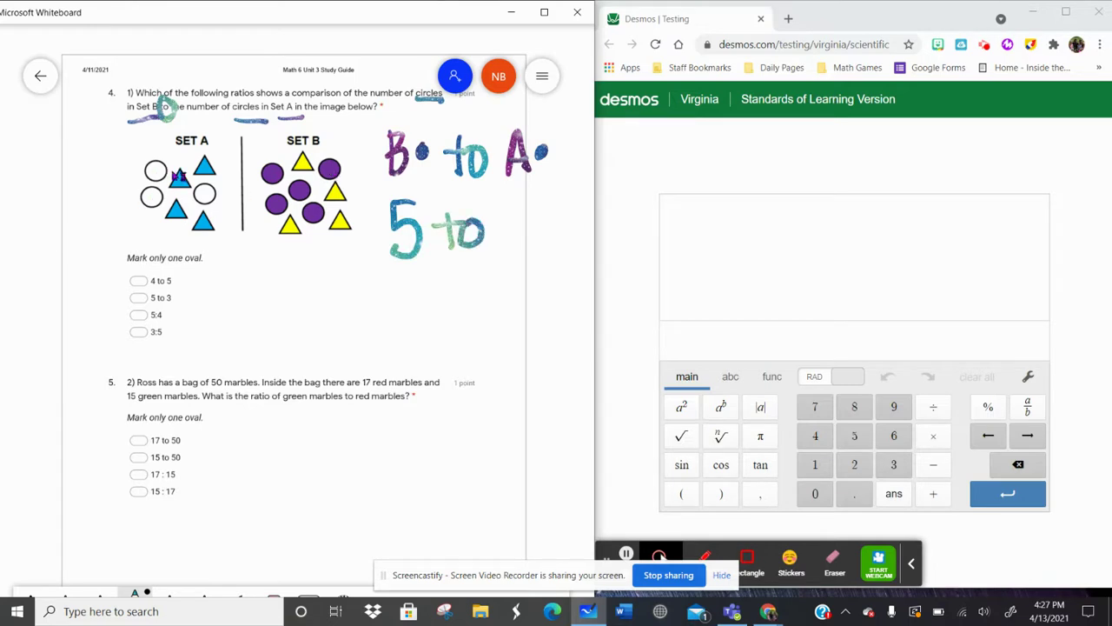
{"action": "mouse_move", "coordinate": [497, 205]}
{"action": "left_mouse_down"}
{"action": "mouse_move", "coordinate": [512, 228]}
{"action": "mouse_move", "coordinate": [495, 252]}
{"action": "left_mouse_up"}
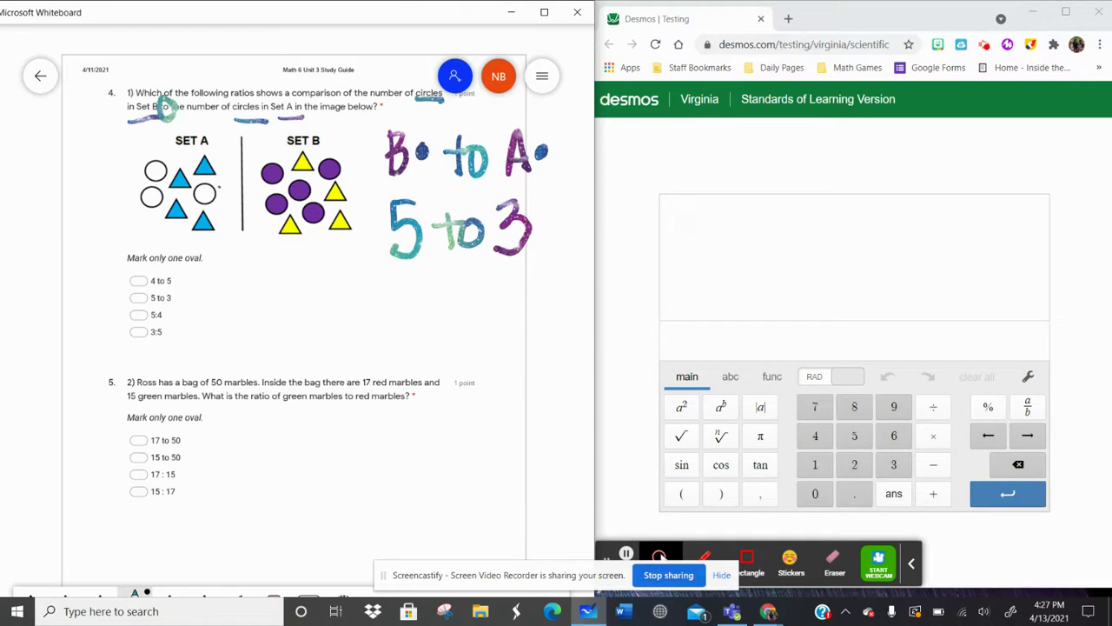
{"action": "left_click_drag", "start_coordinate": [141, 298], "coordinate": [139, 303]}
{"action": "left_click_drag", "start_coordinate": [561, 446], "coordinate": [544, 191]}
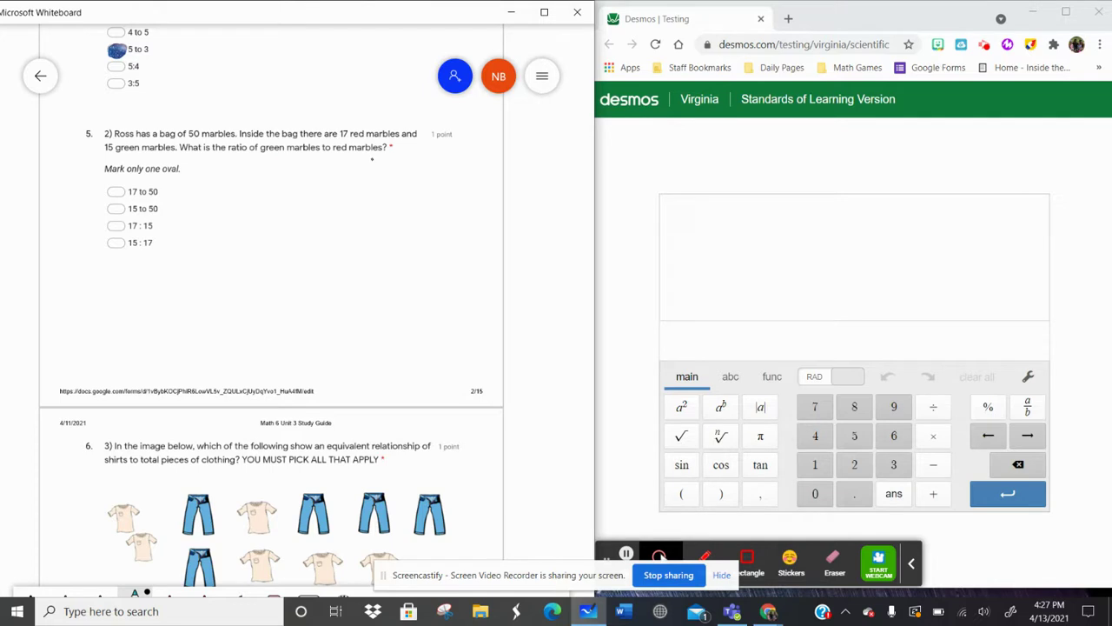
{"action": "left_click_drag", "start_coordinate": [257, 160], "coordinate": [385, 158]}
Handwrite 'G to R' beside the marble question.
{"action": "mouse_move", "coordinate": [291, 193]}
{"action": "left_mouse_down"}
{"action": "mouse_move", "coordinate": [259, 224]}
{"action": "mouse_move", "coordinate": [299, 237]}
{"action": "mouse_move", "coordinate": [267, 224]}
{"action": "left_mouse_up"}
{"action": "left_click_drag", "start_coordinate": [341, 203], "coordinate": [346, 252]}
{"action": "mouse_move", "coordinate": [321, 224]}
{"action": "left_mouse_down"}
{"action": "mouse_move", "coordinate": [347, 250]}
{"action": "mouse_move", "coordinate": [354, 227]}
{"action": "mouse_move", "coordinate": [371, 247]}
{"action": "mouse_move", "coordinate": [425, 254]}
{"action": "left_mouse_up"}
{"action": "mouse_move", "coordinate": [418, 204]}
{"action": "left_mouse_down"}
{"action": "mouse_move", "coordinate": [424, 234]}
{"action": "mouse_move", "coordinate": [468, 250]}
{"action": "left_mouse_up"}
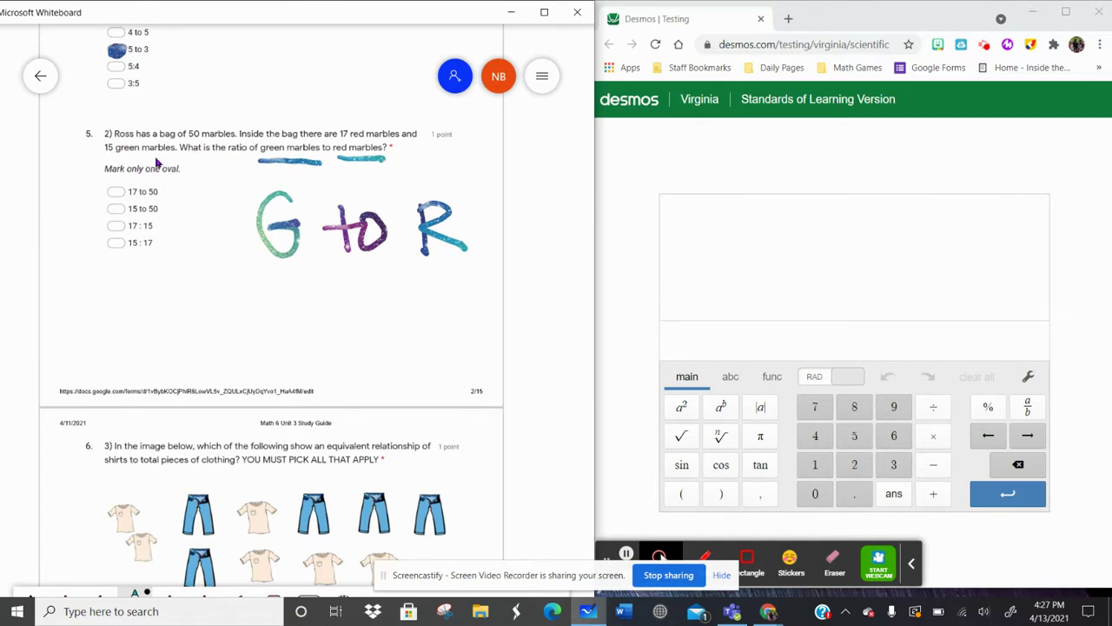
Write '15 to 17', fill the 15 : 17 oval, then start 'S' on the clothing question.
{"action": "left_click_drag", "start_coordinate": [263, 283], "coordinate": [265, 356]}
{"action": "mouse_move", "coordinate": [304, 291]}
{"action": "left_mouse_down"}
{"action": "mouse_move", "coordinate": [280, 323]}
{"action": "mouse_move", "coordinate": [290, 349]}
{"action": "left_mouse_up"}
{"action": "mouse_move", "coordinate": [352, 293]}
{"action": "left_mouse_down"}
{"action": "mouse_move", "coordinate": [353, 340]}
{"action": "mouse_move", "coordinate": [376, 302]}
{"action": "left_mouse_up"}
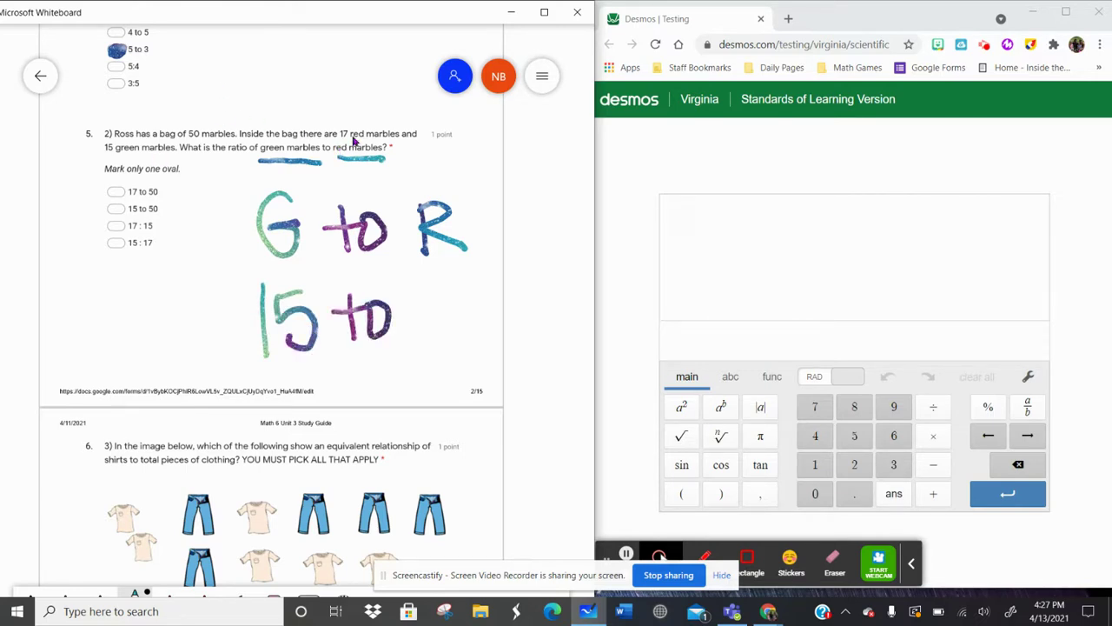
{"action": "mouse_move", "coordinate": [424, 285]}
{"action": "left_mouse_down"}
{"action": "mouse_move", "coordinate": [429, 344]}
{"action": "mouse_move", "coordinate": [436, 290]}
{"action": "mouse_move", "coordinate": [470, 293]}
{"action": "mouse_move", "coordinate": [469, 351]}
{"action": "left_mouse_up"}
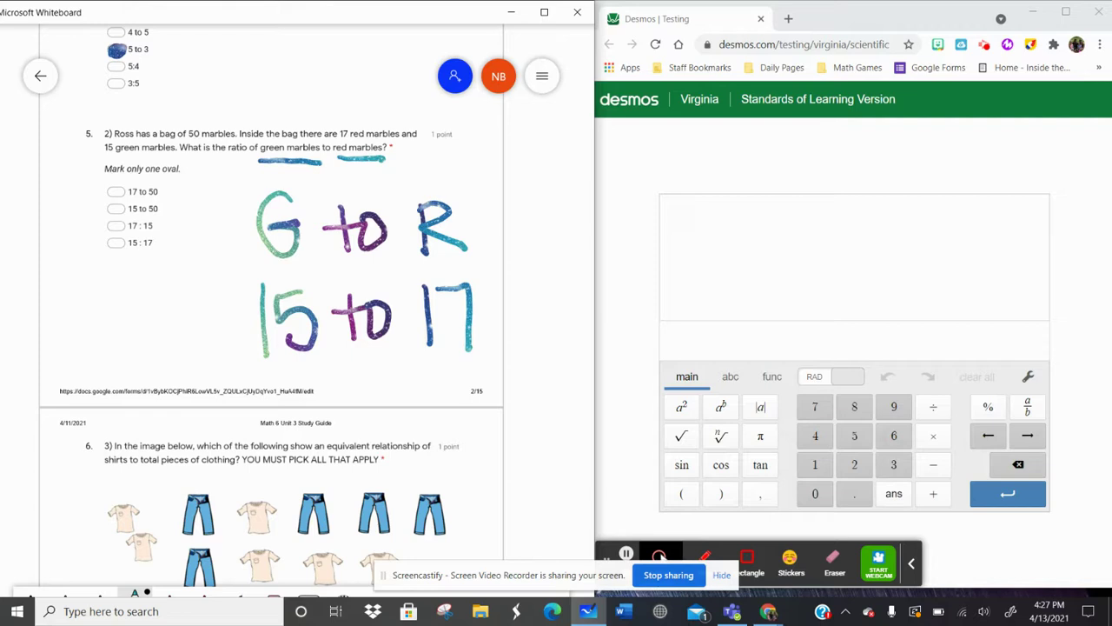
{"action": "left_click_drag", "start_coordinate": [114, 244], "coordinate": [117, 248]}
{"action": "left_click_drag", "start_coordinate": [538, 476], "coordinate": [533, 178]}
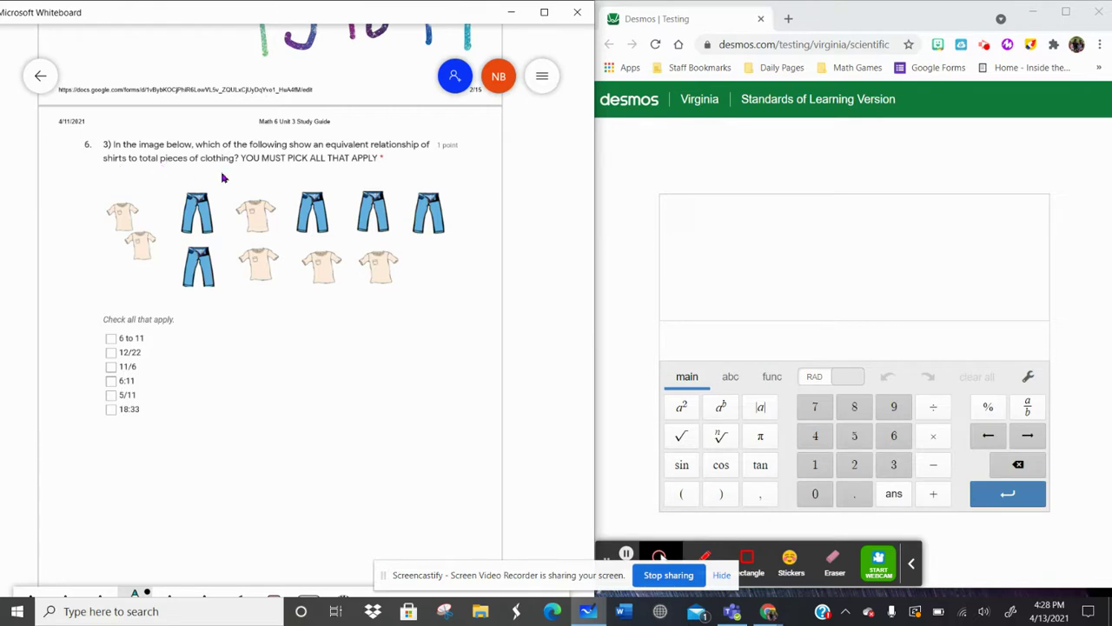
{"action": "mouse_move", "coordinate": [285, 322]}
{"action": "left_mouse_down"}
{"action": "mouse_move", "coordinate": [285, 358]}
{"action": "mouse_move", "coordinate": [249, 372]}
{"action": "left_mouse_up"}
Finish handwriting 'S to Total' below the clothing pictures.
{"action": "mouse_move", "coordinate": [325, 328]}
{"action": "left_mouse_down"}
{"action": "mouse_move", "coordinate": [334, 370]}
{"action": "mouse_move", "coordinate": [346, 345]}
{"action": "left_mouse_up"}
{"action": "mouse_move", "coordinate": [358, 343]}
{"action": "left_mouse_down"}
{"action": "mouse_move", "coordinate": [346, 363]}
{"action": "mouse_move", "coordinate": [359, 340]}
{"action": "mouse_move", "coordinate": [413, 375]}
{"action": "left_mouse_up"}
{"action": "left_click_drag", "start_coordinate": [376, 330], "coordinate": [427, 322]}
{"action": "mouse_move", "coordinate": [434, 325]}
{"action": "left_mouse_down"}
{"action": "mouse_move", "coordinate": [457, 372]}
{"action": "mouse_move", "coordinate": [469, 328]}
{"action": "left_mouse_up"}
{"action": "mouse_move", "coordinate": [486, 337]}
{"action": "left_mouse_down"}
{"action": "mouse_move", "coordinate": [469, 356]}
{"action": "mouse_move", "coordinate": [493, 368]}
{"action": "left_mouse_up"}
{"action": "left_click_drag", "start_coordinate": [500, 315], "coordinate": [514, 365]}
Dot the four shirts to count them and write '6 to'.
{"action": "left_click", "coordinate": [125, 219]}
{"action": "left_click", "coordinate": [140, 247]}
{"action": "left_click", "coordinate": [250, 223]}
{"action": "left_click", "coordinate": [327, 269]}
{"action": "mouse_move", "coordinate": [271, 409]}
{"action": "left_mouse_down"}
{"action": "mouse_move", "coordinate": [302, 465]}
{"action": "mouse_move", "coordinate": [285, 446]}
{"action": "mouse_move", "coordinate": [289, 476]}
{"action": "left_mouse_up"}
{"action": "left_click_drag", "start_coordinate": [352, 405], "coordinate": [356, 455]}
{"action": "mouse_move", "coordinate": [334, 428]}
{"action": "left_mouse_down"}
{"action": "mouse_move", "coordinate": [355, 454]}
{"action": "mouse_move", "coordinate": [372, 415]}
{"action": "left_mouse_up"}
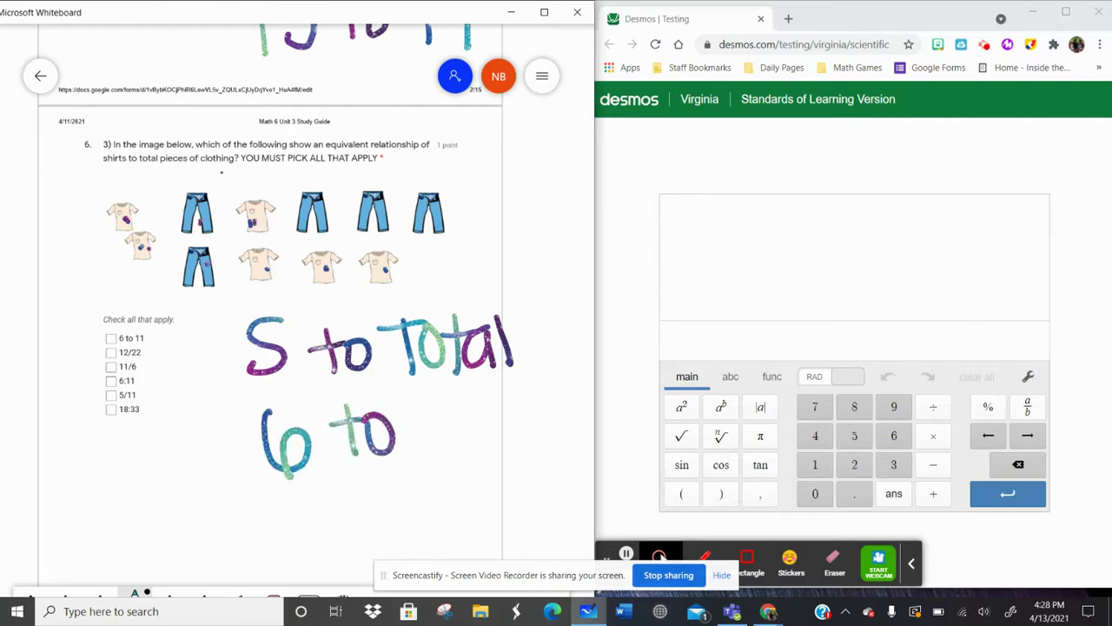
Dot the remaining clothing items, complete '6 to 11', and tick the 6 to 11 and 6:11 answers.
{"action": "left_click", "coordinate": [334, 277]}
{"action": "left_click", "coordinate": [369, 218]}
{"action": "left_click", "coordinate": [427, 222]}
{"action": "mouse_move", "coordinate": [414, 408]}
{"action": "left_mouse_down"}
{"action": "mouse_move", "coordinate": [417, 459]}
{"action": "mouse_move", "coordinate": [441, 459]}
{"action": "left_mouse_up"}
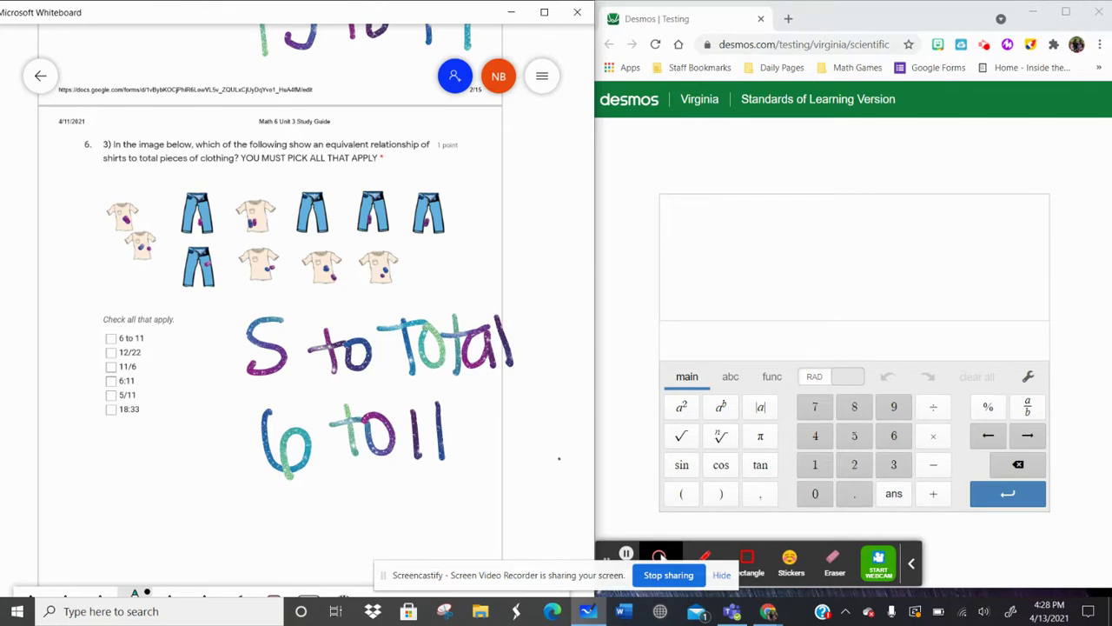
{"action": "left_click_drag", "start_coordinate": [108, 338], "coordinate": [115, 340]}
{"action": "left_click_drag", "start_coordinate": [108, 379], "coordinate": [115, 380]}
Enter 6/11 and 12/22 in Desmos, then tick the 12/22 answer in Whiteboard.
{"action": "left_click", "coordinate": [895, 439]}
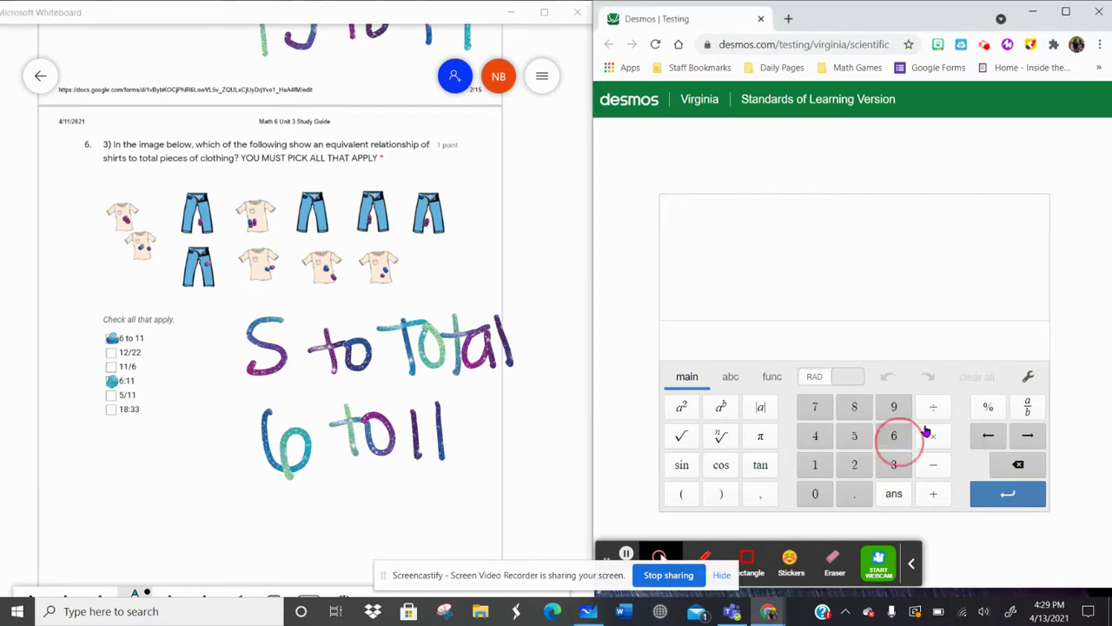
{"action": "double_click", "coordinate": [817, 471]}
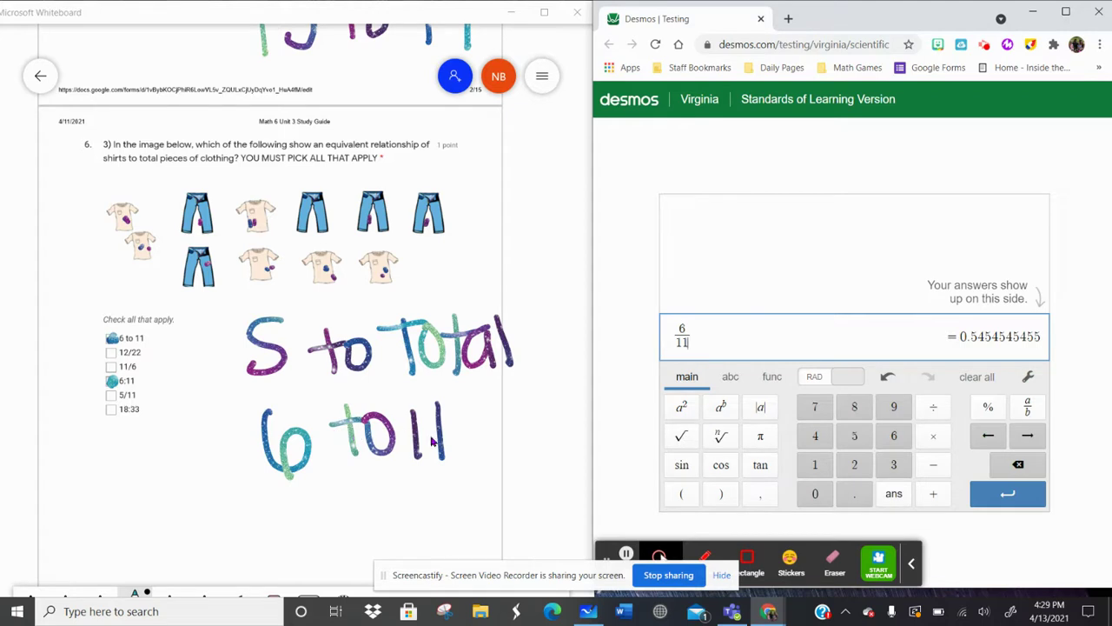
{"action": "left_click", "coordinate": [1012, 493]}
{"action": "left_click", "coordinate": [810, 465]}
{"action": "left_click", "coordinate": [845, 467]}
{"action": "left_click", "coordinate": [933, 406]}
{"action": "left_click", "coordinate": [863, 473]}
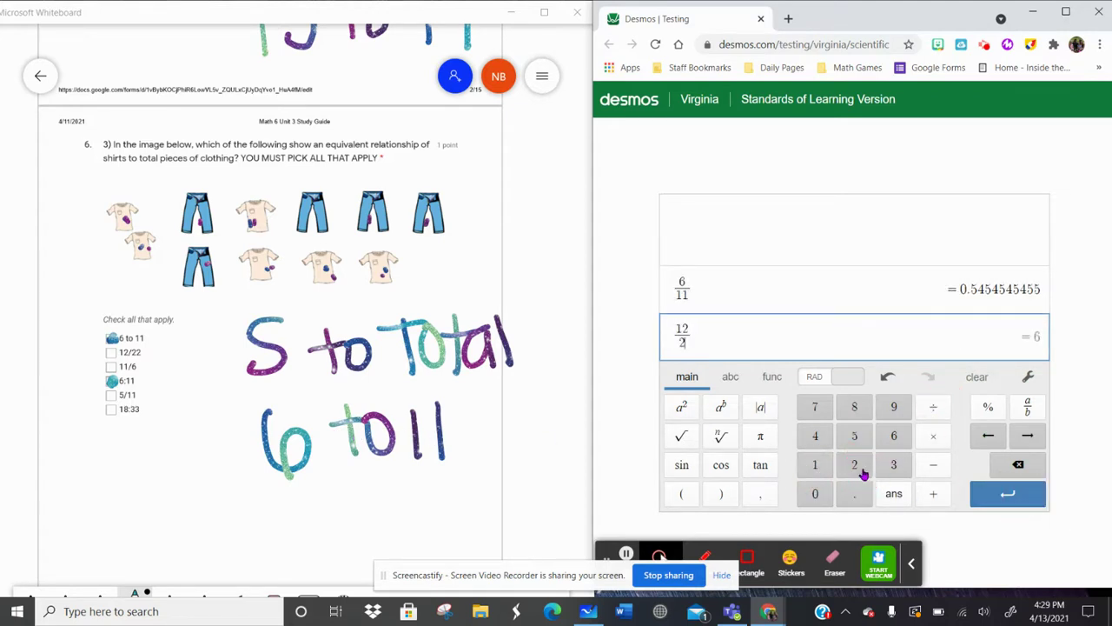
{"action": "left_click", "coordinate": [863, 473]}
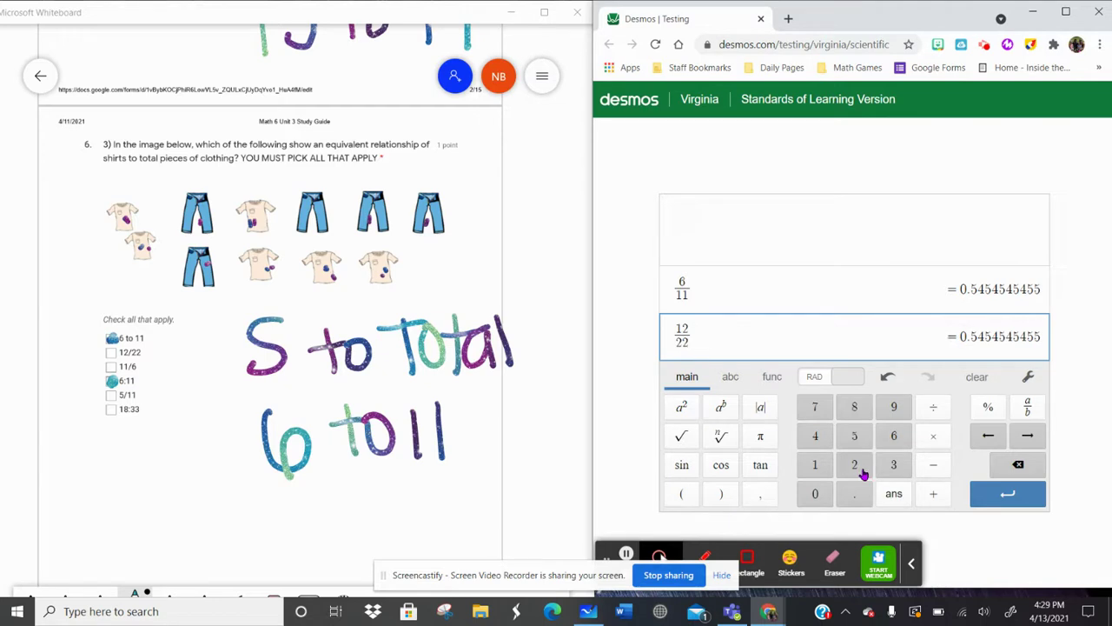
{"action": "left_click_drag", "start_coordinate": [110, 347], "coordinate": [116, 355]}
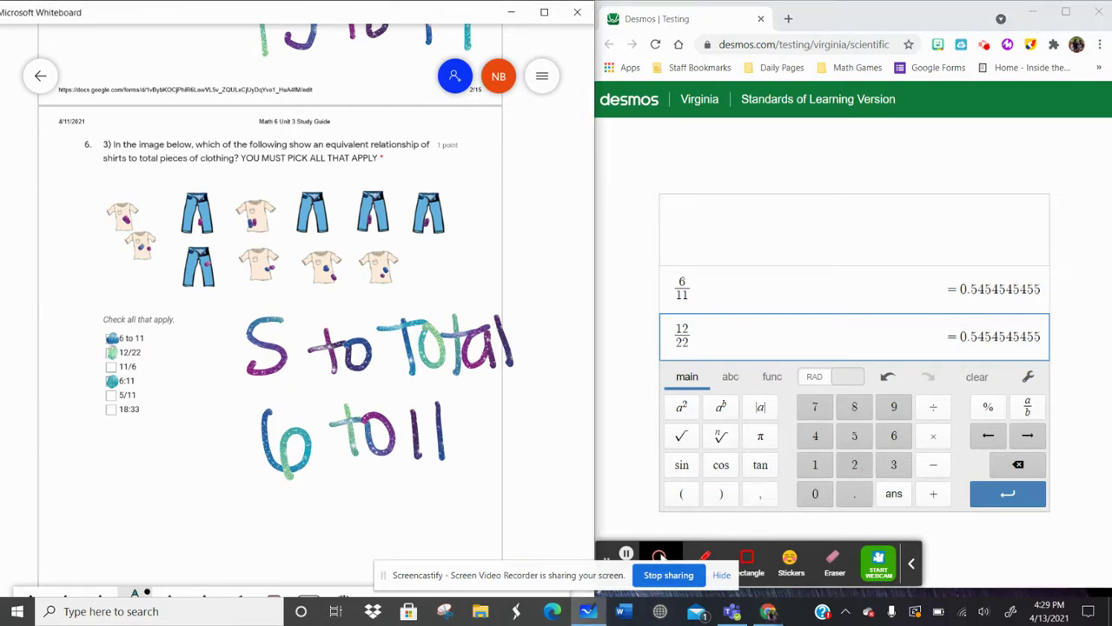
Try 11/6 and then 5/11 on a new Desmos line, clearing each one.
{"action": "left_click", "coordinate": [989, 496]}
{"action": "left_click", "coordinate": [815, 465]}
{"action": "left_click", "coordinate": [815, 465]}
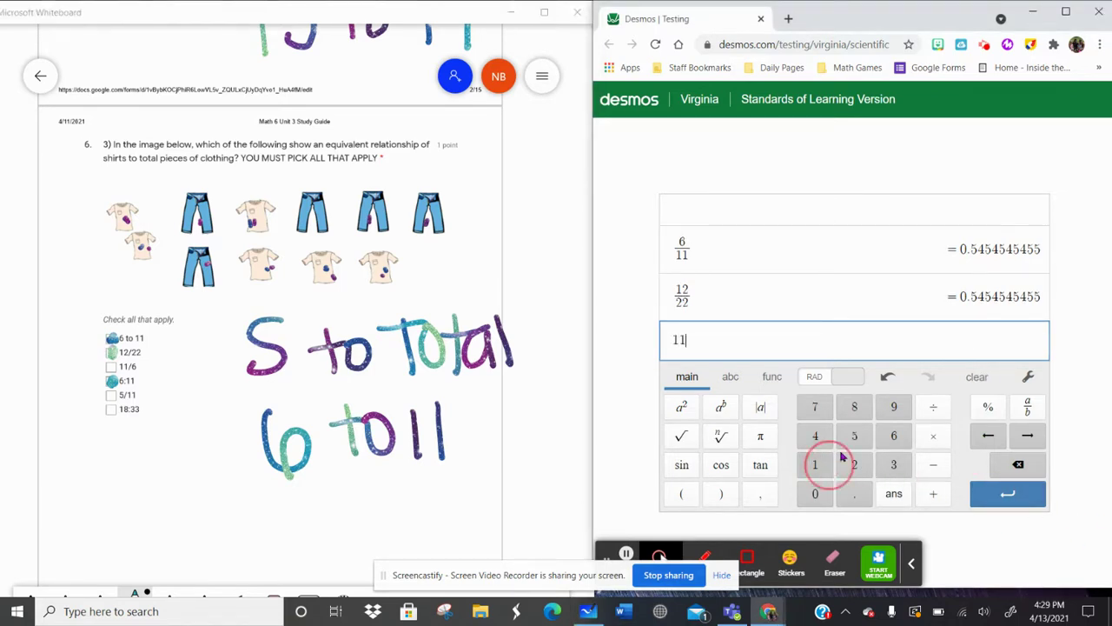
{"action": "left_click", "coordinate": [929, 406]}
{"action": "left_click", "coordinate": [895, 430]}
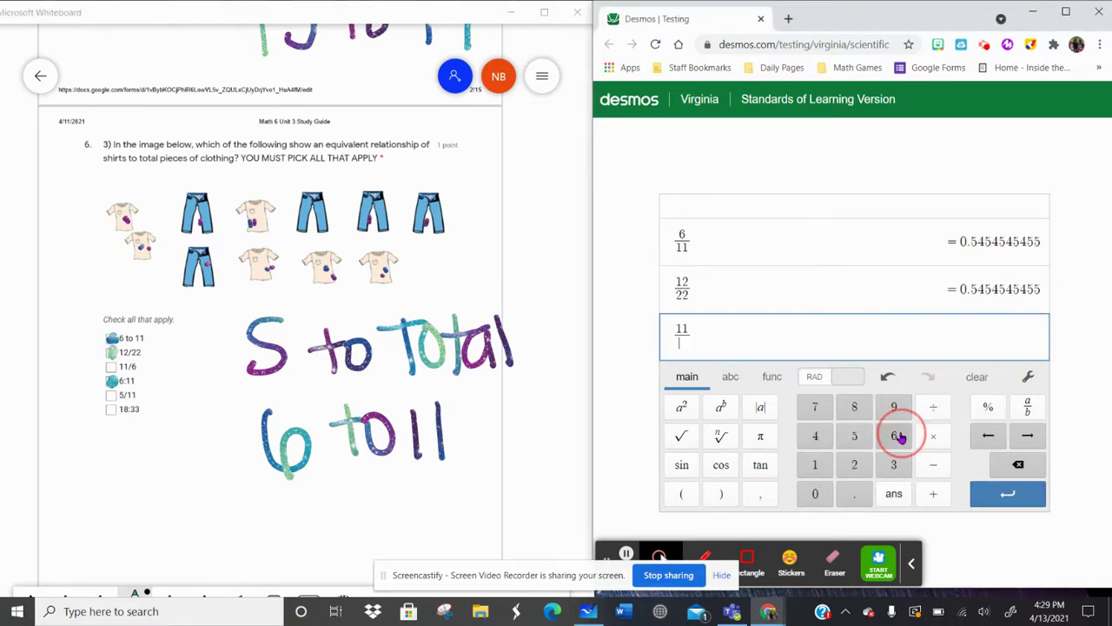
{"action": "left_click", "coordinate": [986, 378]}
{"action": "left_click", "coordinate": [854, 436]}
{"action": "left_click", "coordinate": [933, 407]}
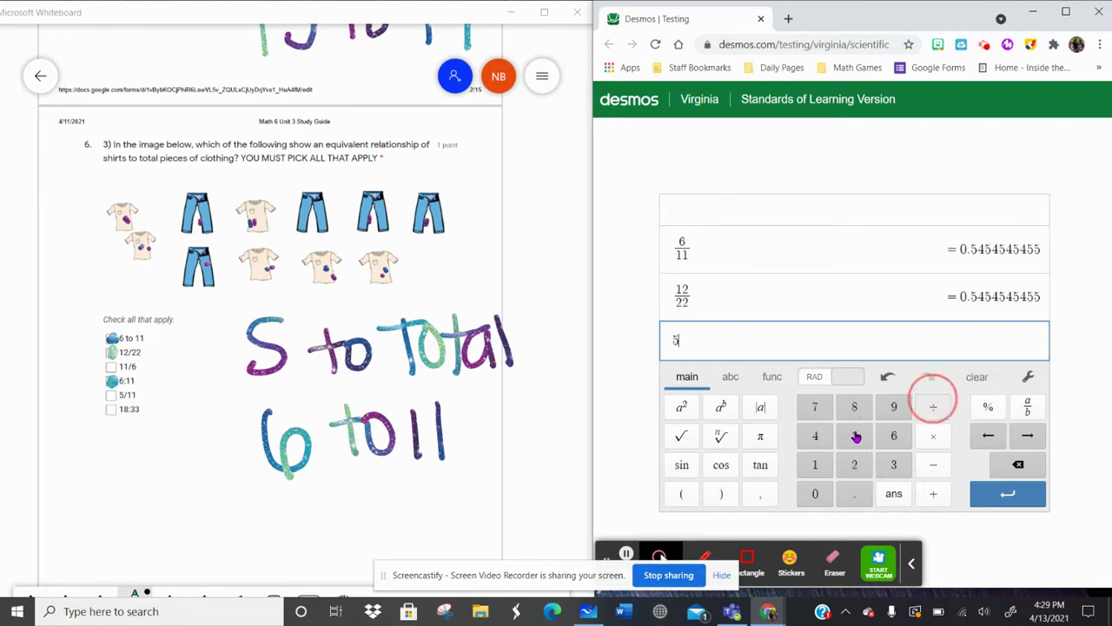
{"action": "left_click", "coordinate": [815, 466]}
{"action": "left_click", "coordinate": [815, 466]}
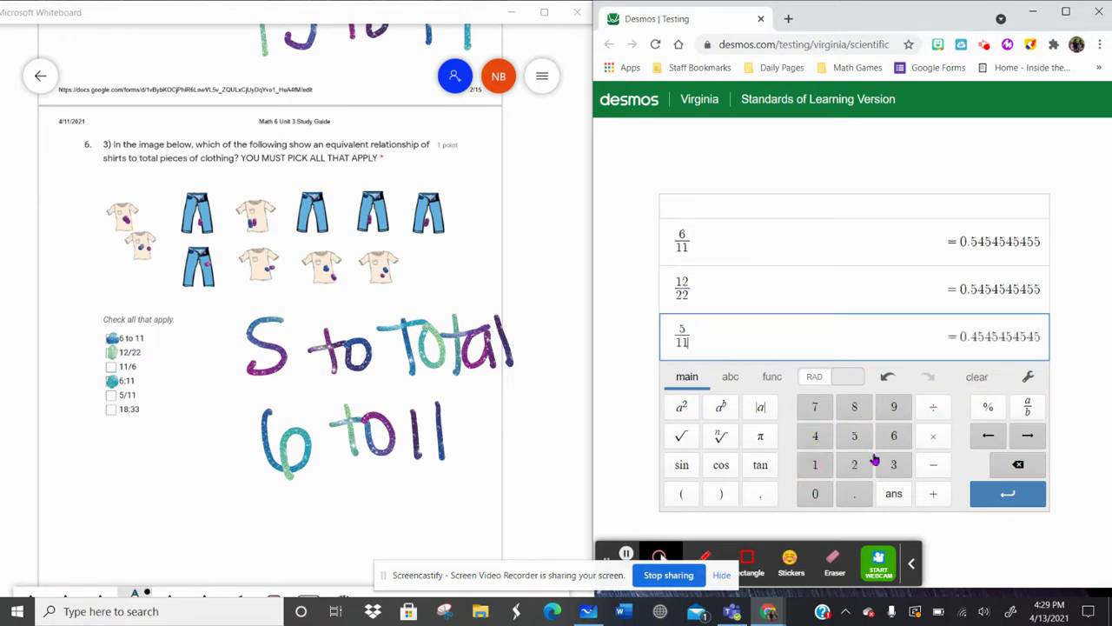
{"action": "left_click", "coordinate": [930, 406]}
{"action": "left_click", "coordinate": [980, 381]}
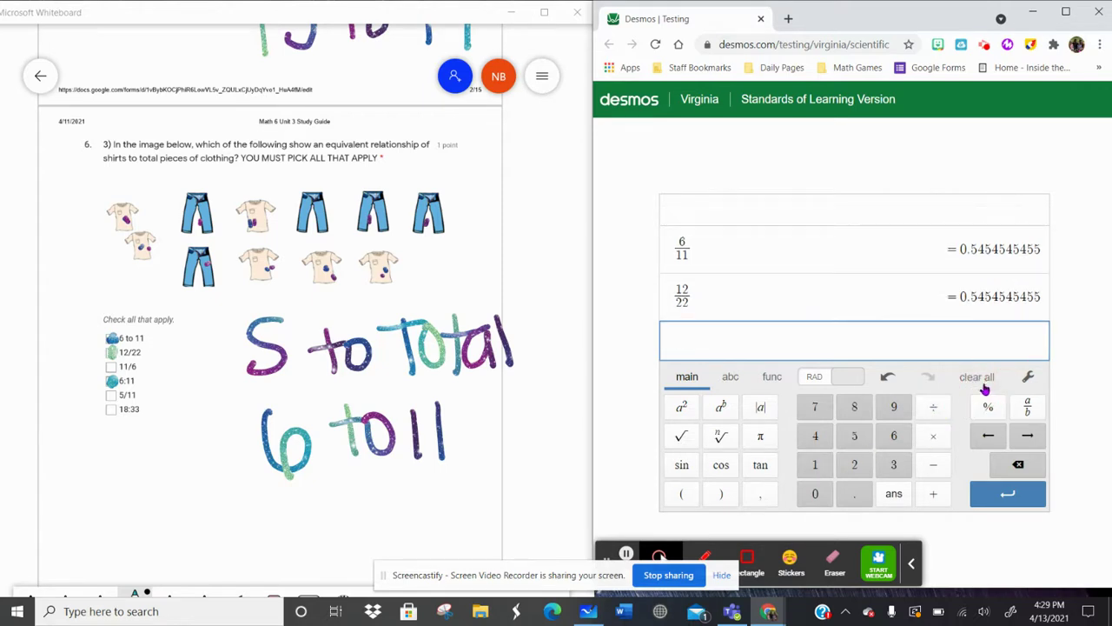
Enter 18/33 in Desmos, showing 0.5454545455, and tick the 18:33 answer.
{"action": "left_click", "coordinate": [815, 464]}
{"action": "left_click", "coordinate": [854, 406]}
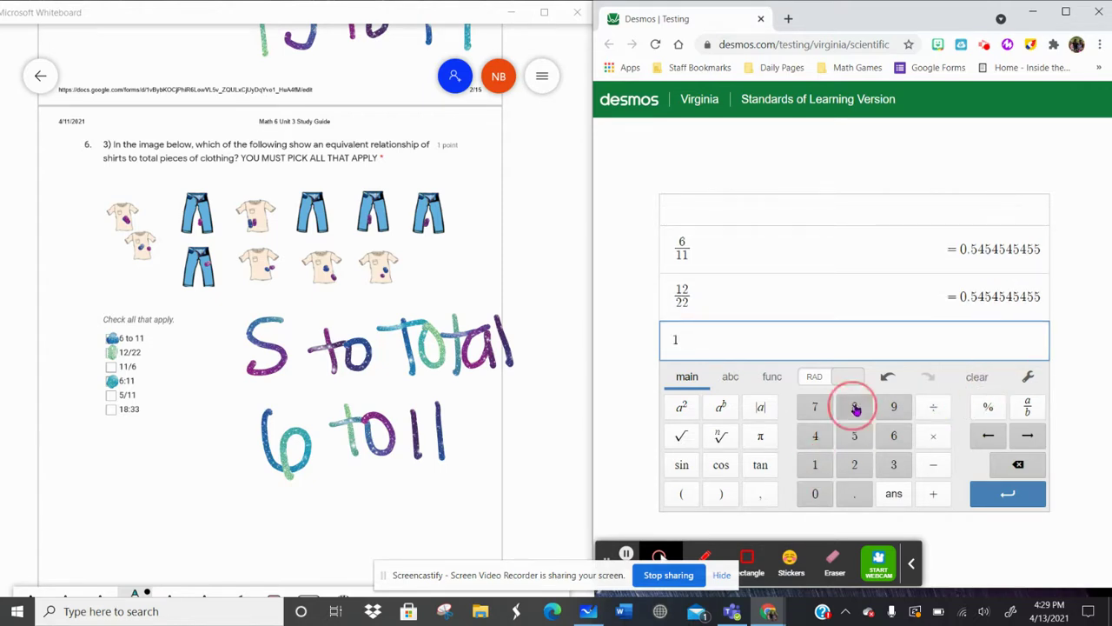
{"action": "left_click", "coordinate": [943, 411]}
{"action": "left_click", "coordinate": [894, 467]}
{"action": "left_click", "coordinate": [894, 470]}
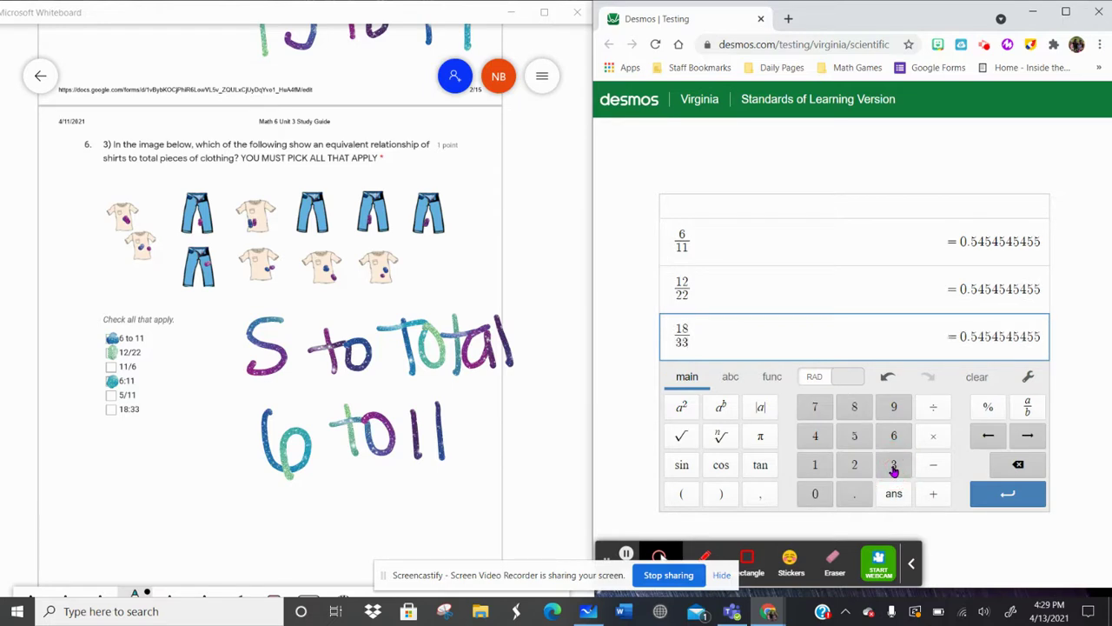
{"action": "left_click_drag", "start_coordinate": [110, 403], "coordinate": [112, 413]}
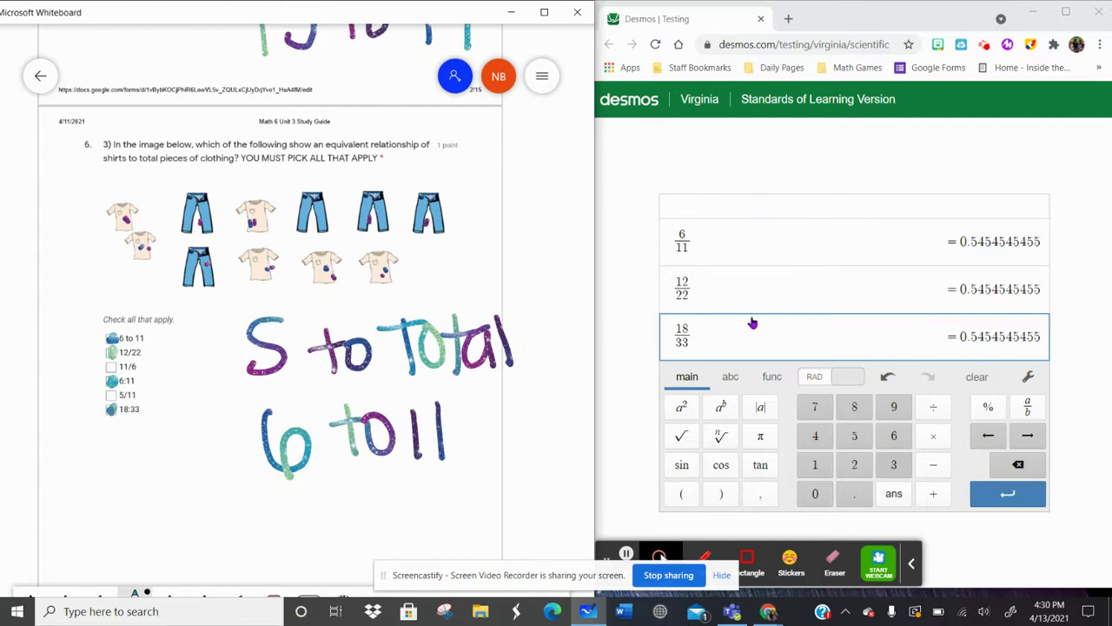
{"action": "scroll", "coordinate": [554, 464], "scroll_direction": "down", "scroll_amount": 5}
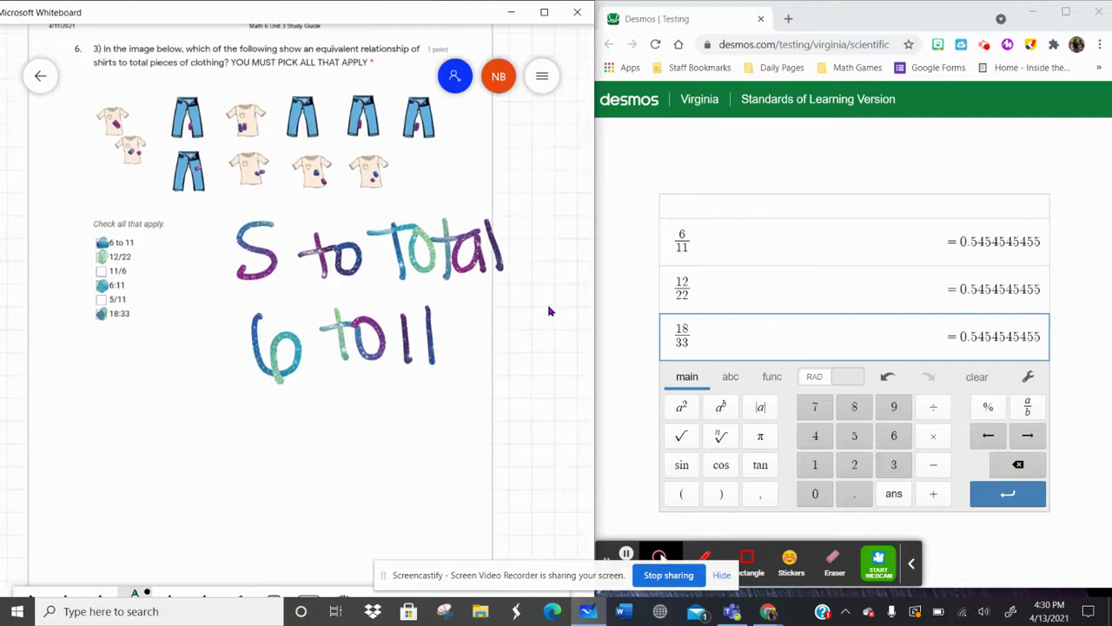